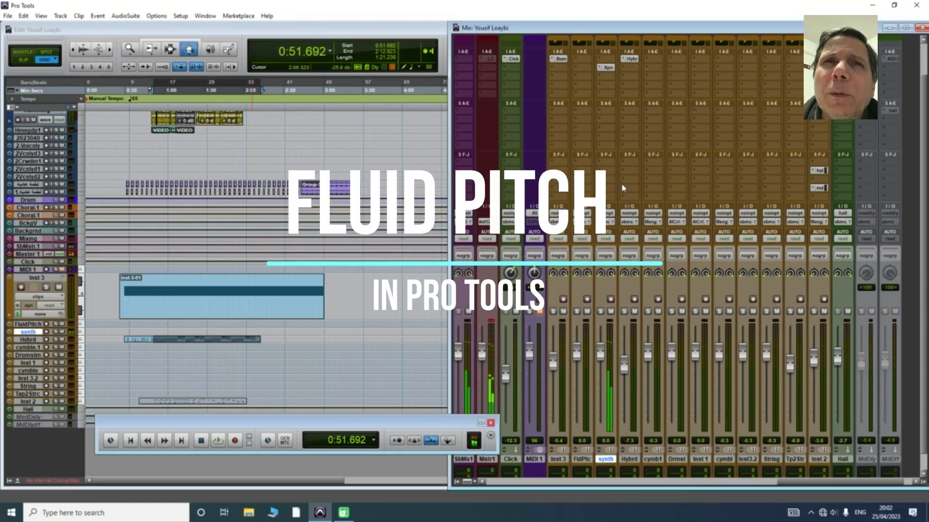
- Insert Fluid Pitch (stereo) from the multichannel Instrument plug-ins on the FluidPitch track's empty insert
scroll(619, 172, up, 2)
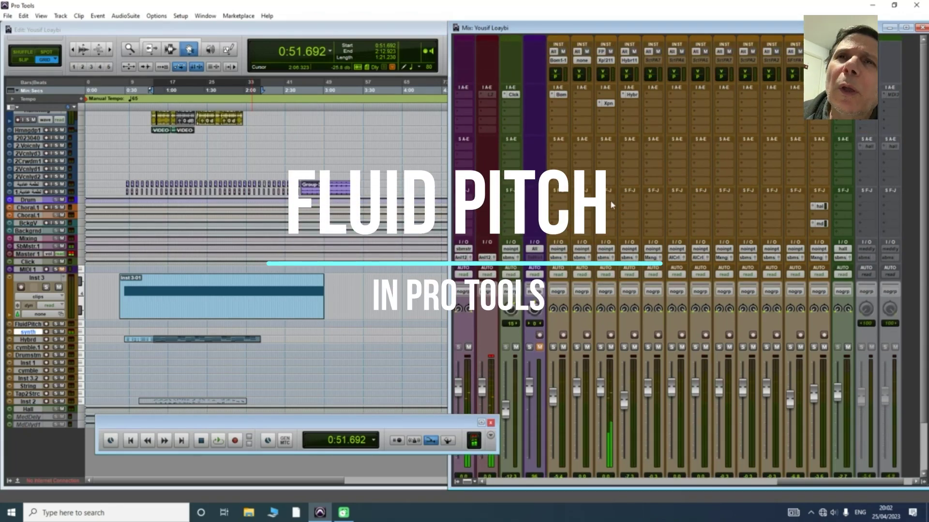
click(581, 94)
mouse_move(611, 114)
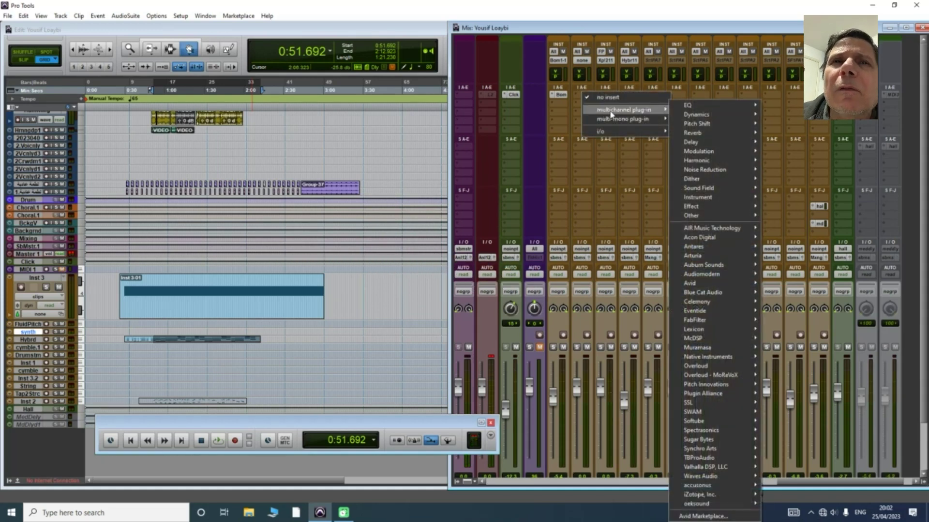
mouse_move(699, 199)
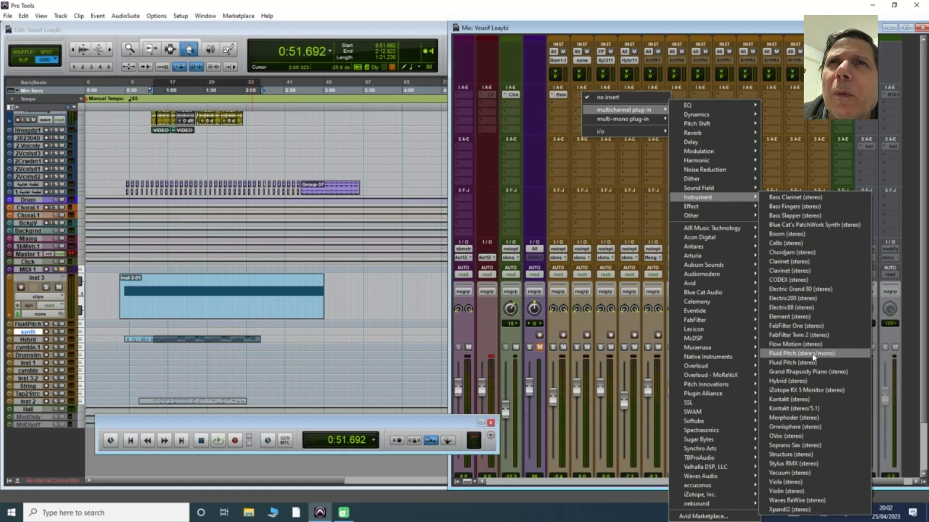
click(801, 364)
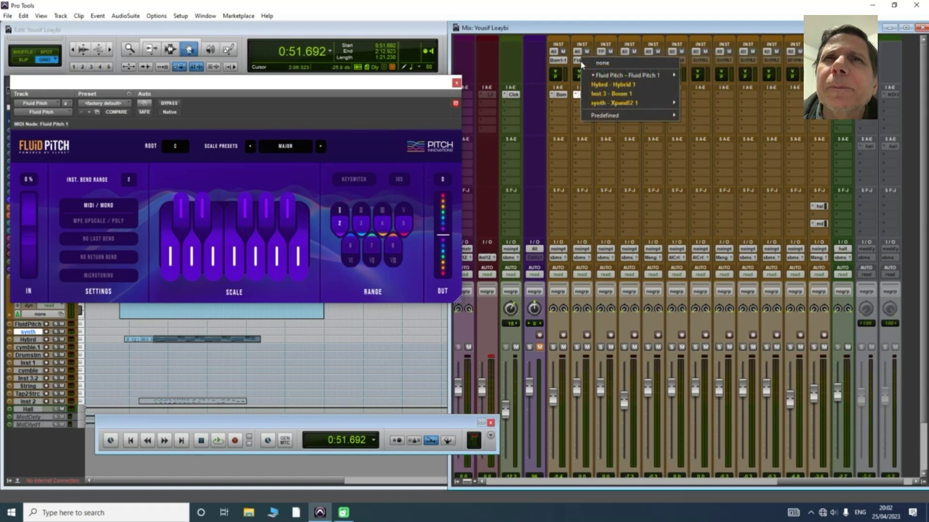
- Set the FluidPitch track's MIDI input to Fluid Pitch 1, channel 1
click(583, 60)
mouse_move(607, 77)
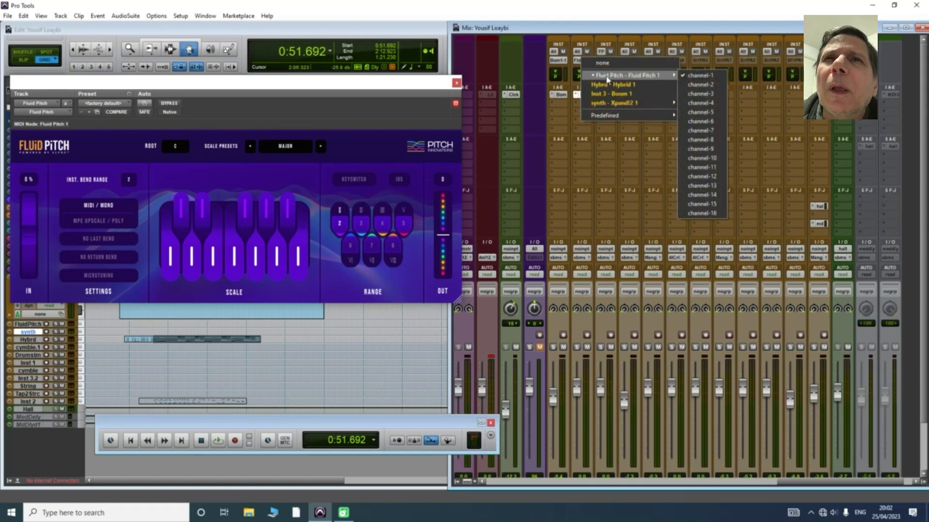
click(700, 75)
click(625, 53)
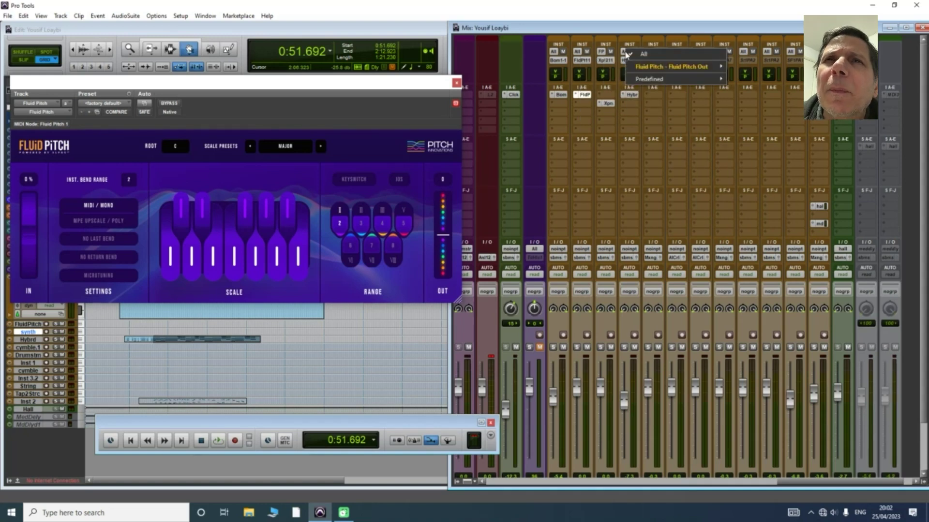
click(605, 33)
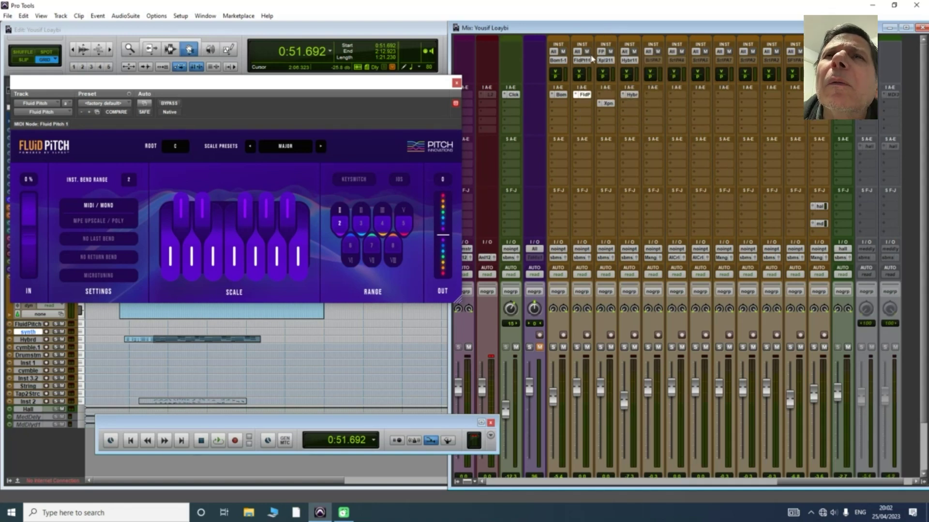
click(582, 54)
click(585, 40)
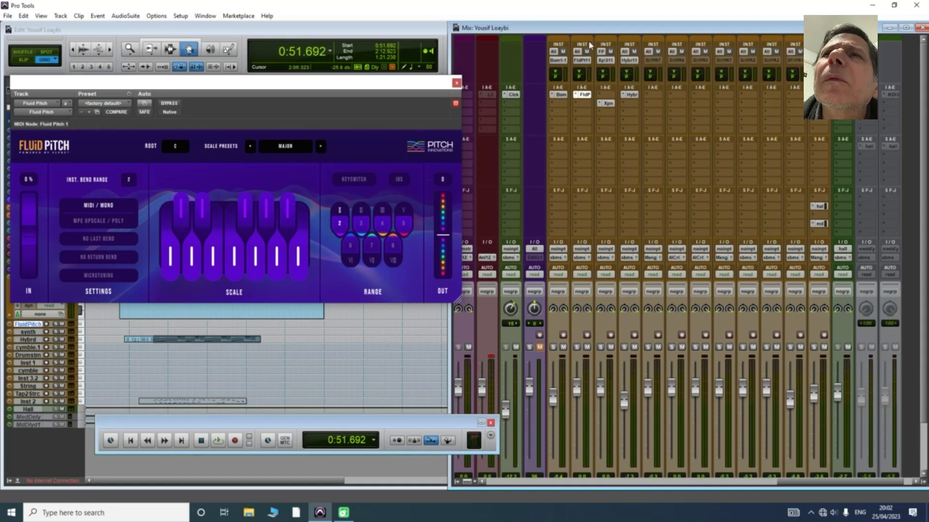
- Set the synth track's MIDI input to Fluid Pitch Out
click(604, 52)
mouse_move(629, 66)
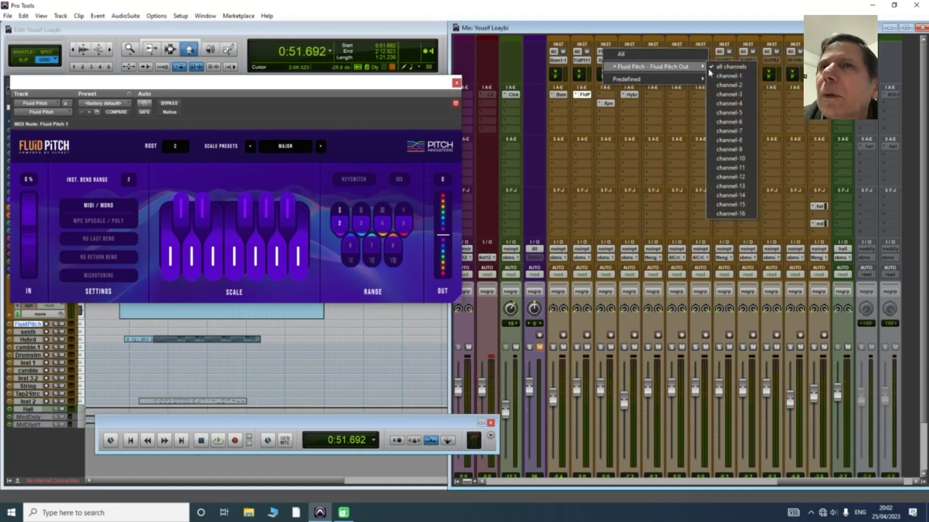
click(608, 32)
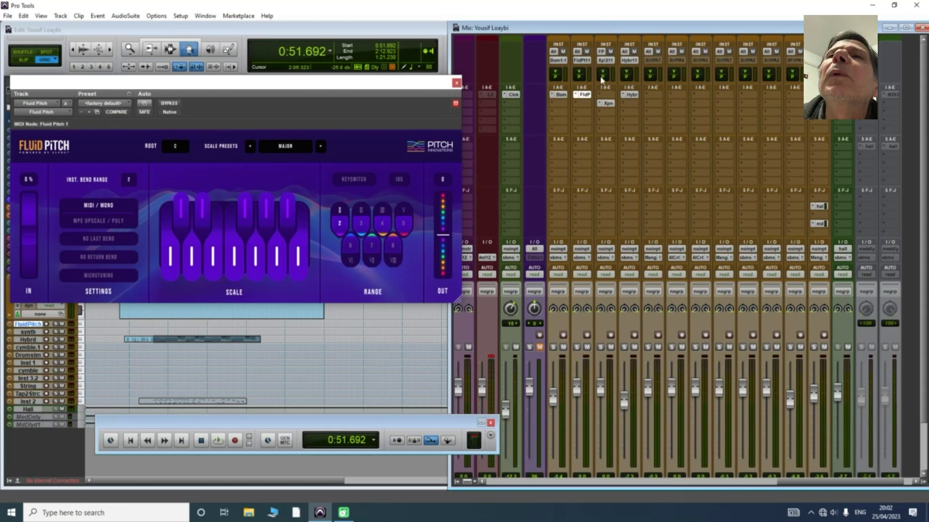
- Move the Hybrd track to sit right after Drumstm
scroll(627, 297, down, 2)
drag(633, 444, 678, 442)
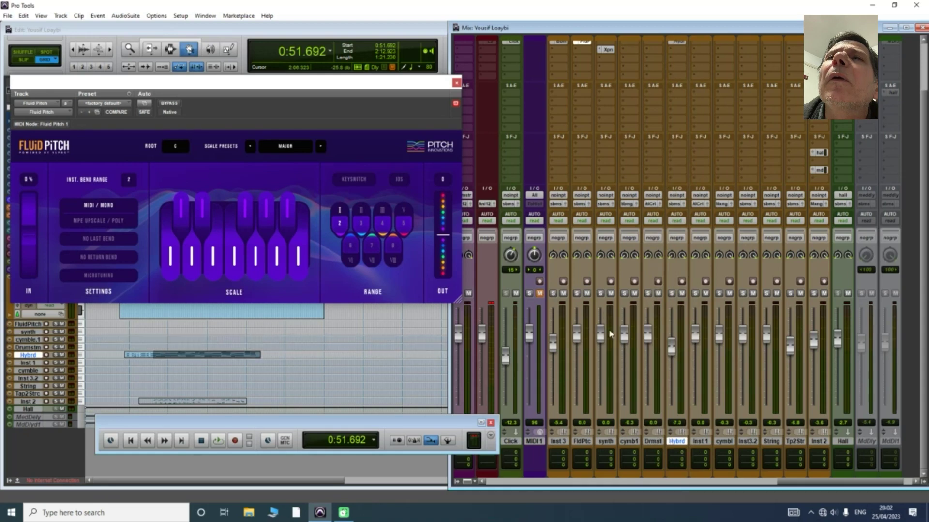
scroll(609, 334, up, 2)
- Review the synth and FluidPitch tracks' MIDI input routing
click(604, 52)
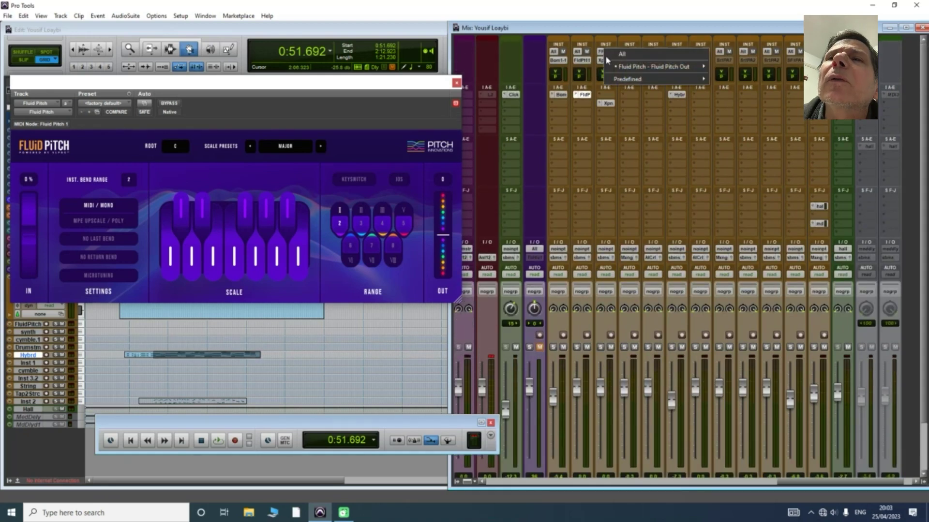
mouse_move(624, 66)
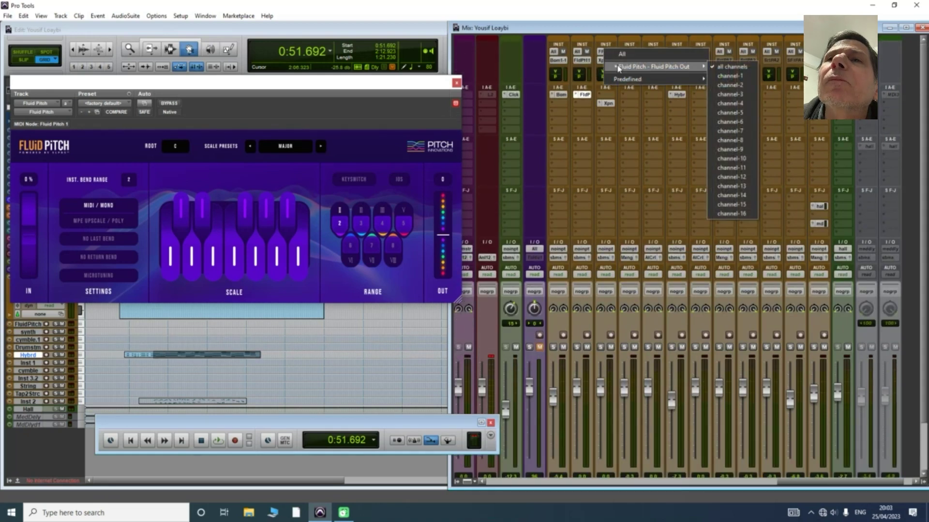
click(577, 52)
click(579, 43)
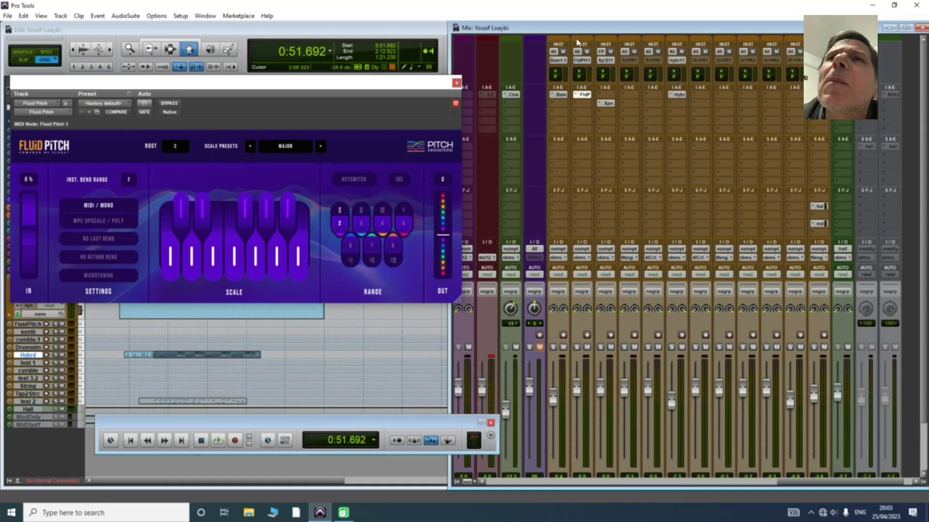
click(601, 61)
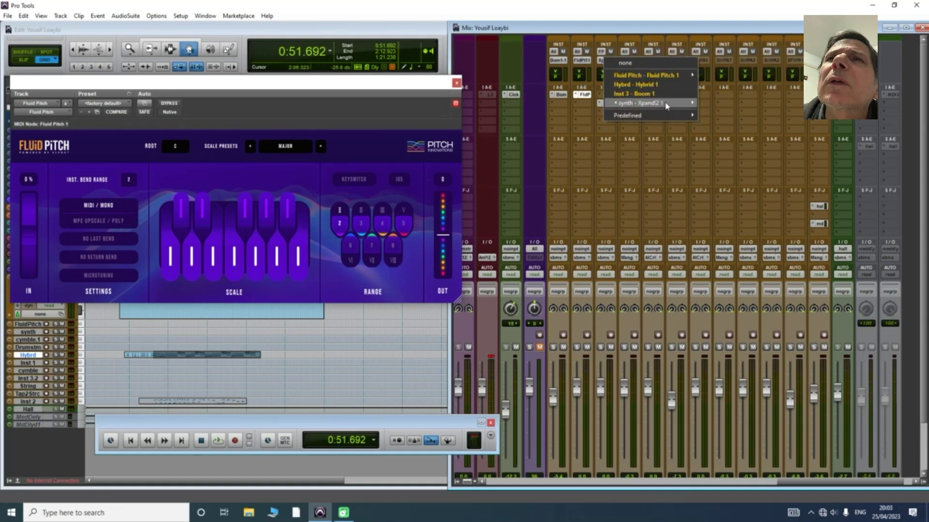
mouse_move(664, 106)
click(582, 60)
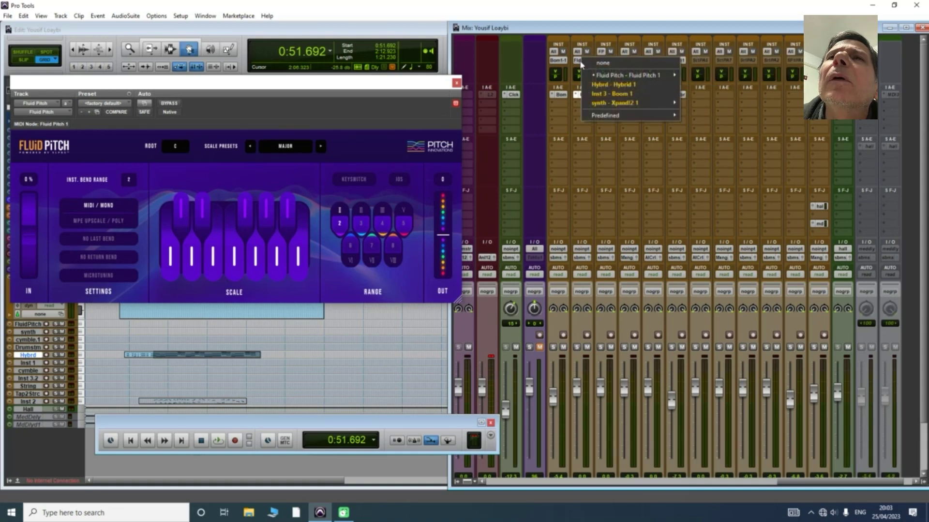
- Keep the FluidPitch input on Fluid Pitch 1 and select the synth track
click(598, 75)
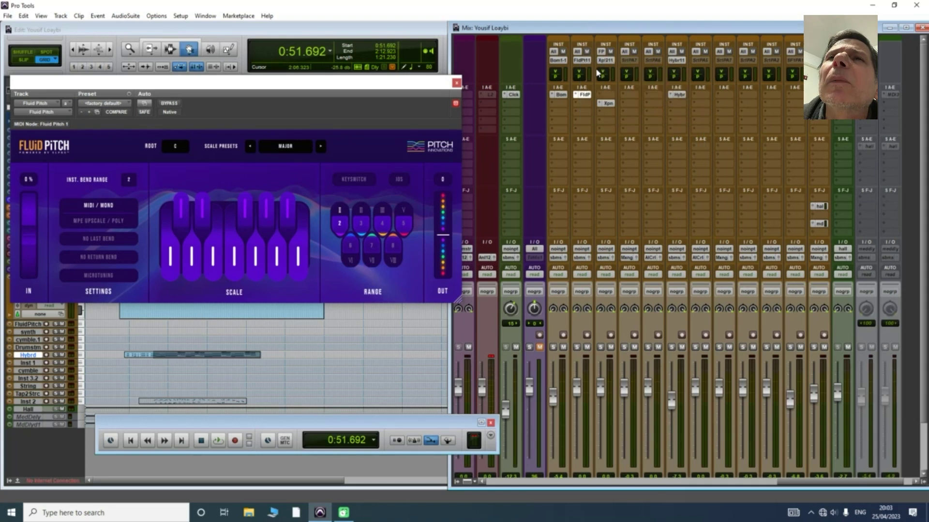
scroll(591, 190, down, 2)
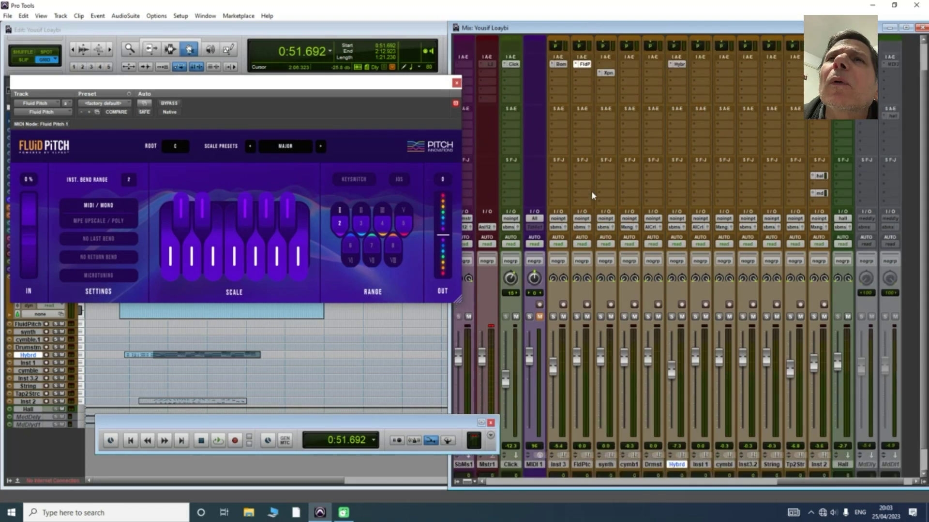
scroll(598, 272, down, 1)
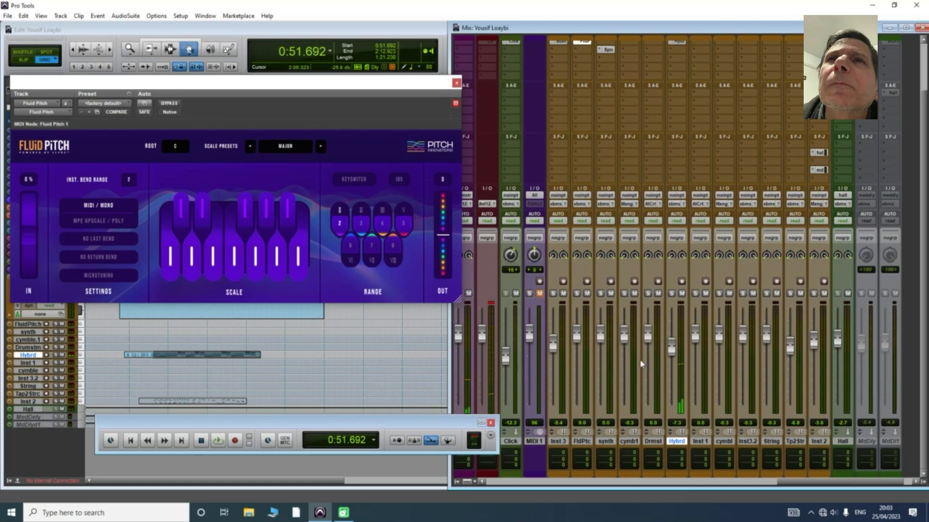
scroll(641, 363, up, 2)
scroll(639, 365, down, 2)
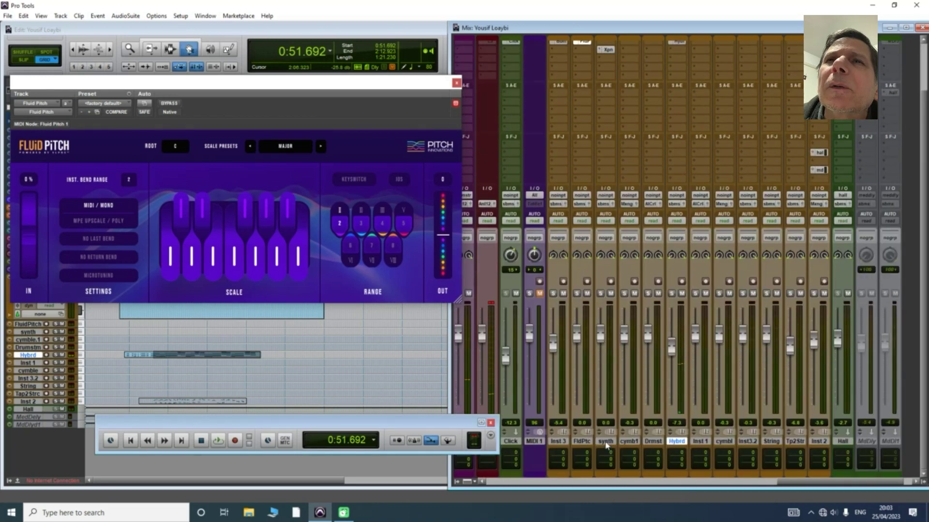
click(605, 442)
- Record-arm the FluidPitch and synth tracks in the mixer
scroll(600, 368, up, 2)
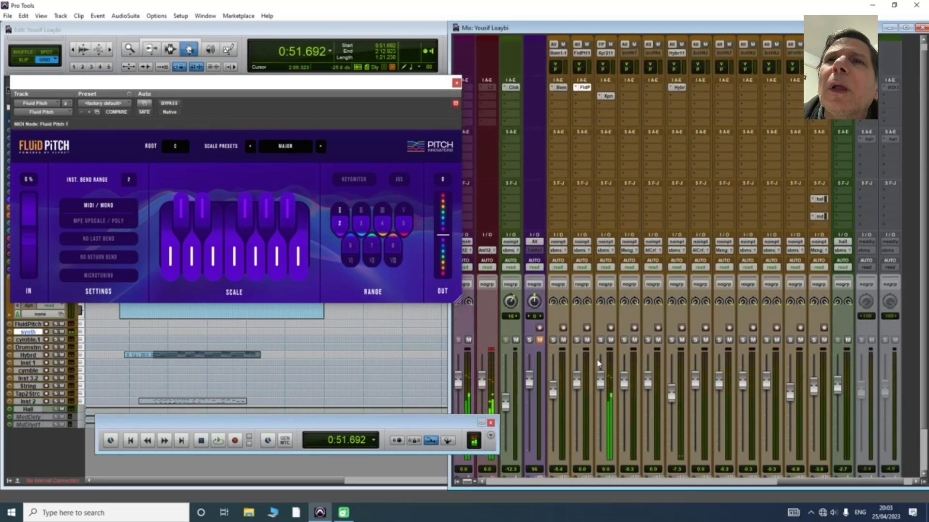
scroll(598, 364, down, 2)
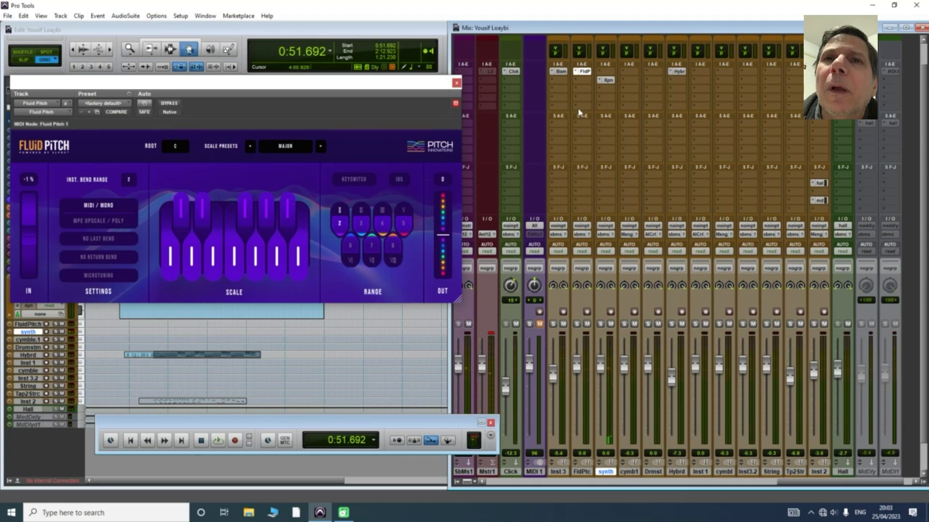
scroll(580, 112, up, 1)
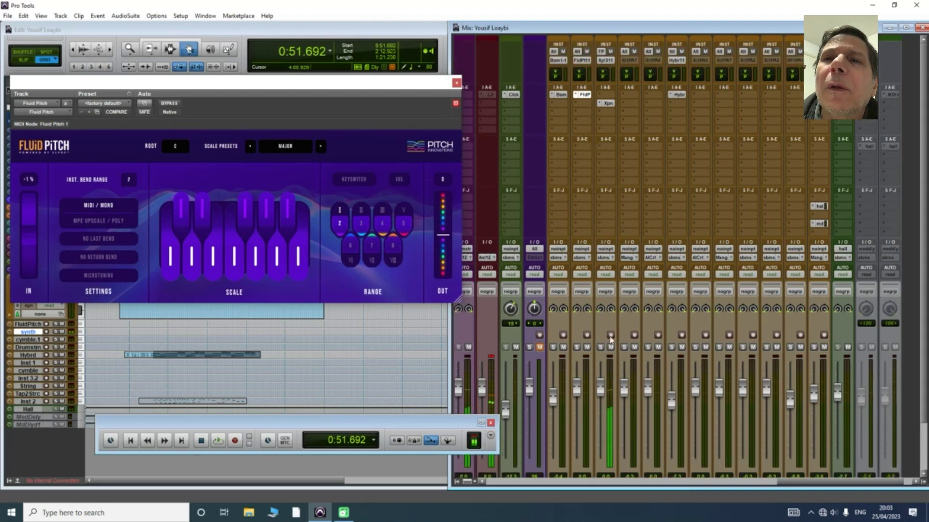
click(587, 334)
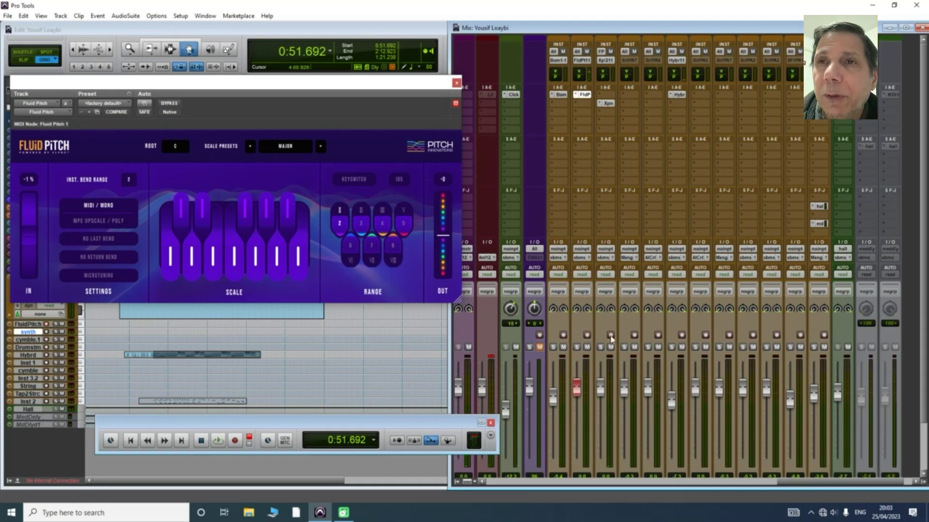
click(611, 338)
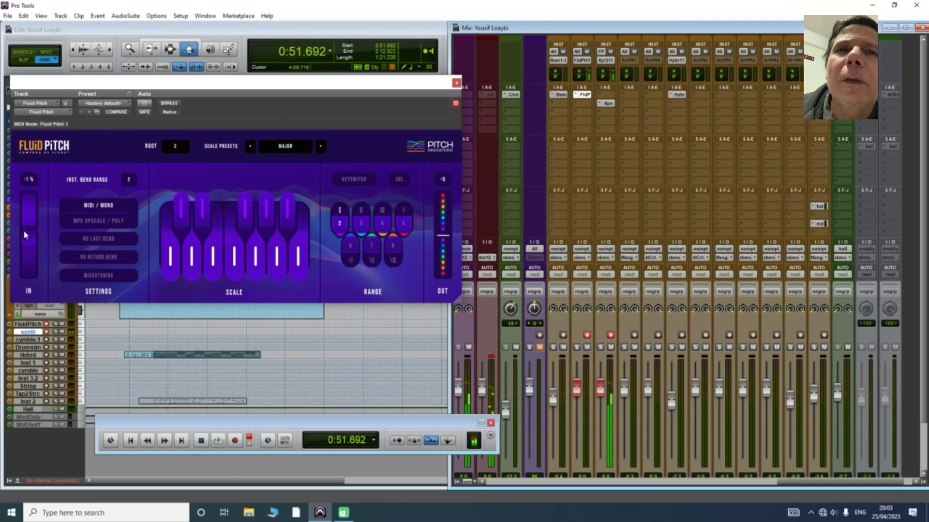
- Switch on No Return Bend and Microtuning in Fluid Pitch
click(101, 258)
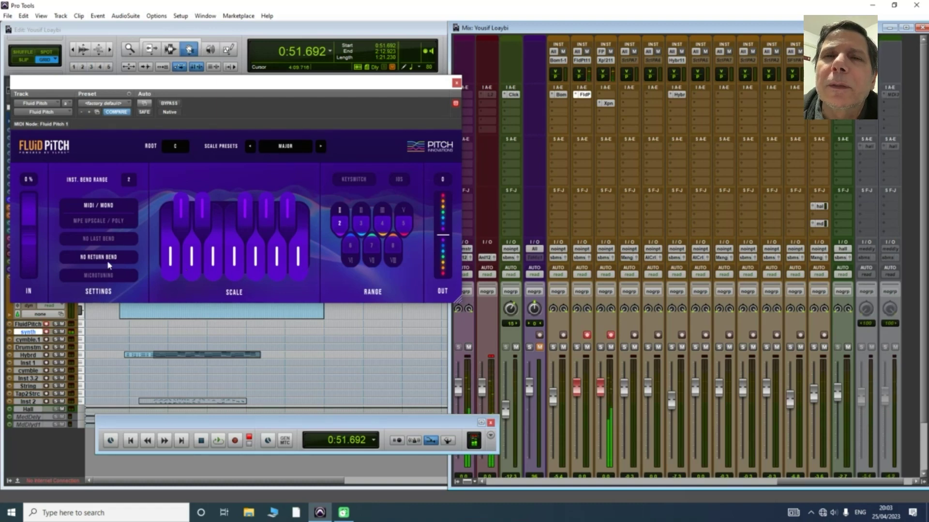
click(107, 273)
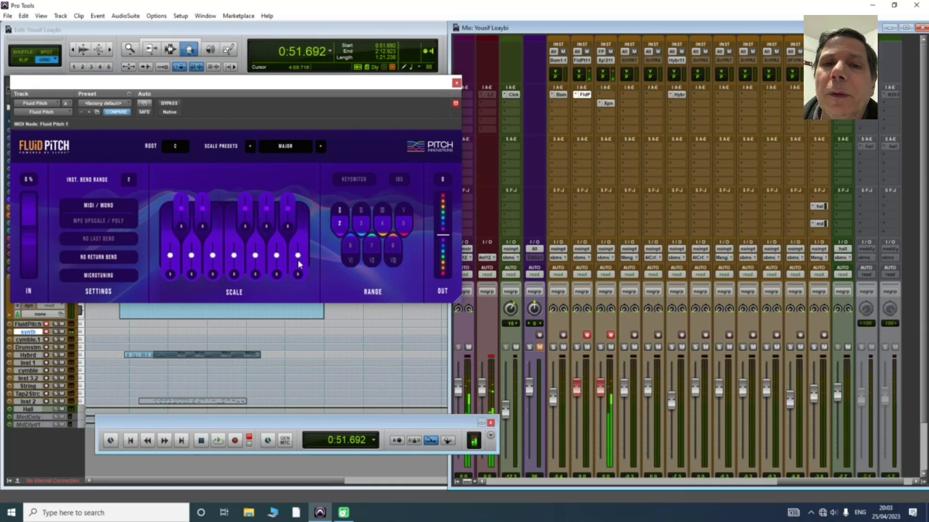
- Tune the seventh and third scale notes slightly flat, then open Xpand!2 on the synth track
drag(297, 258, 298, 265)
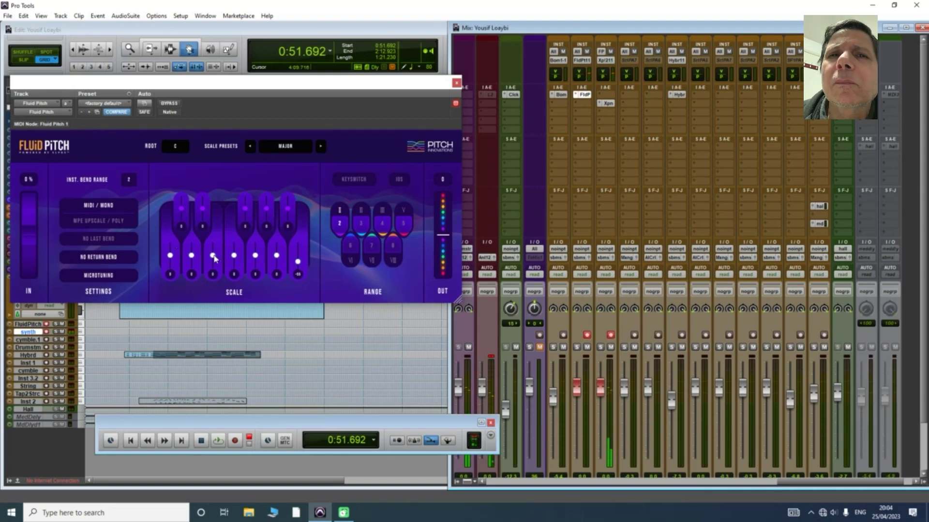
drag(213, 256, 214, 264)
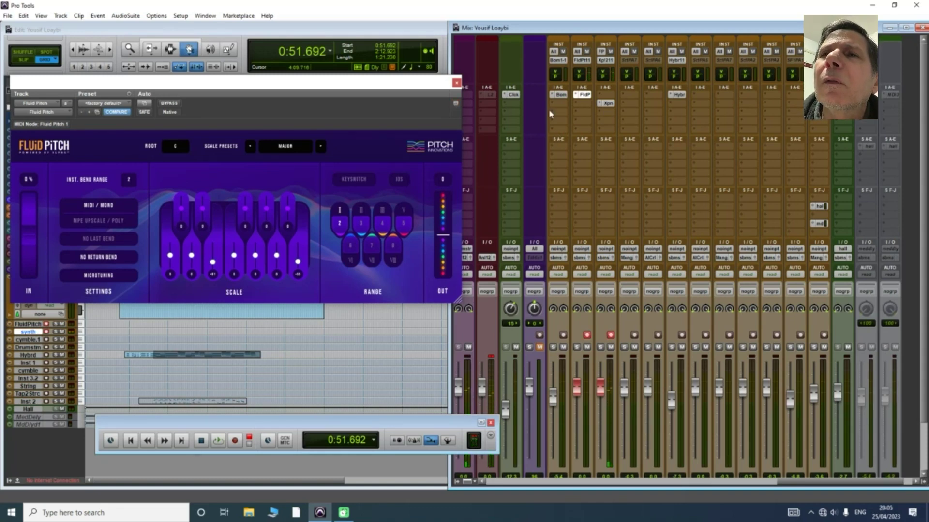
click(613, 103)
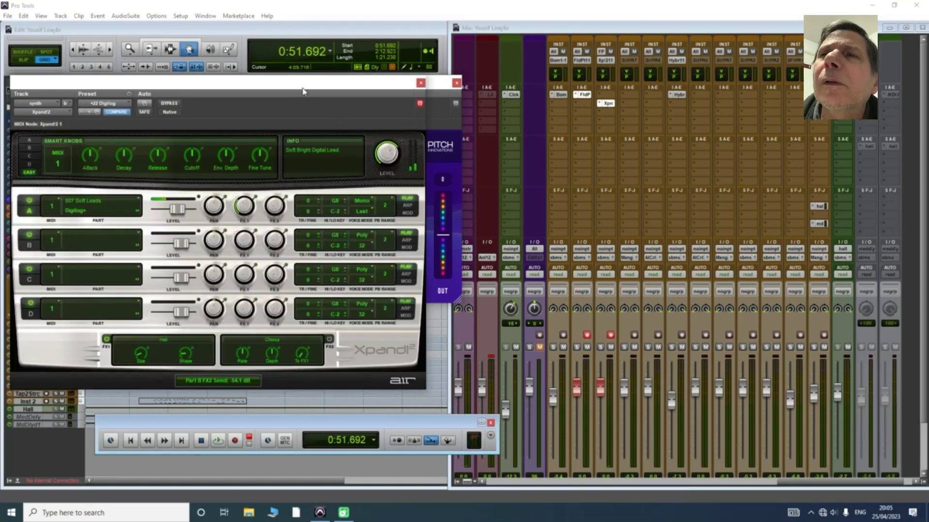
- Move Xpand!2 over the mixer and load polysynth preset +04 D Something Beauty via +03 Supersmooth
drag(308, 90, 739, 79)
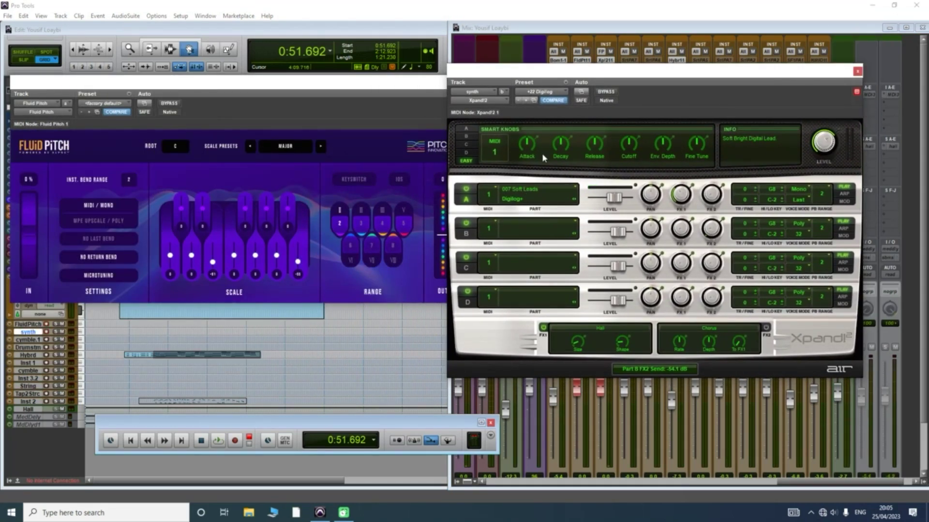
click(546, 94)
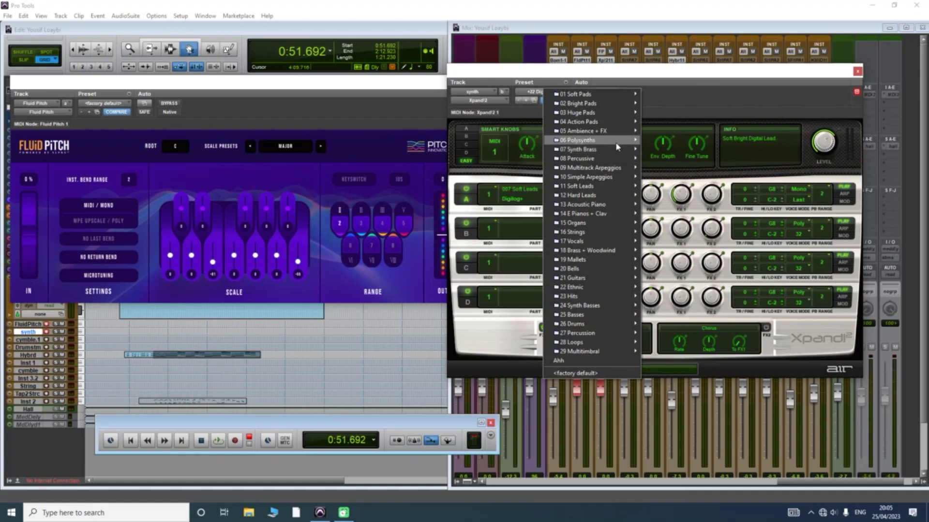
mouse_move(617, 145)
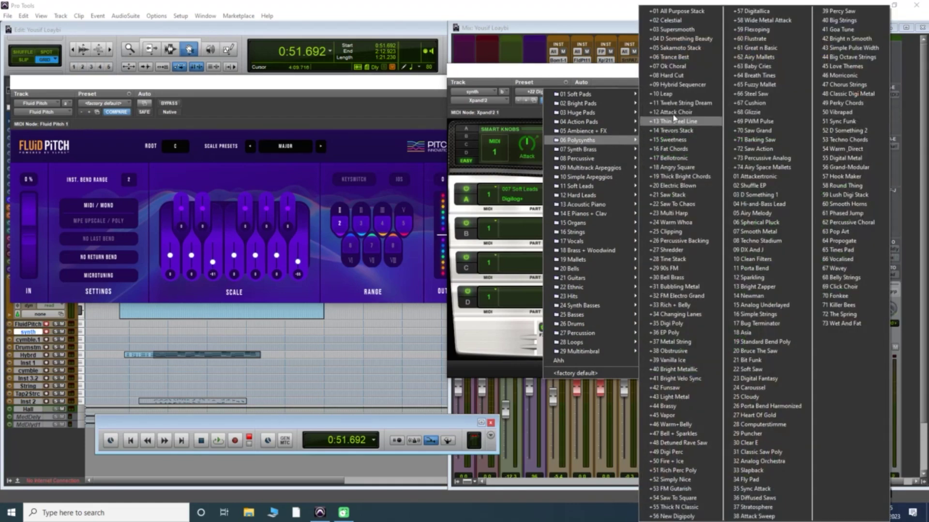
click(674, 29)
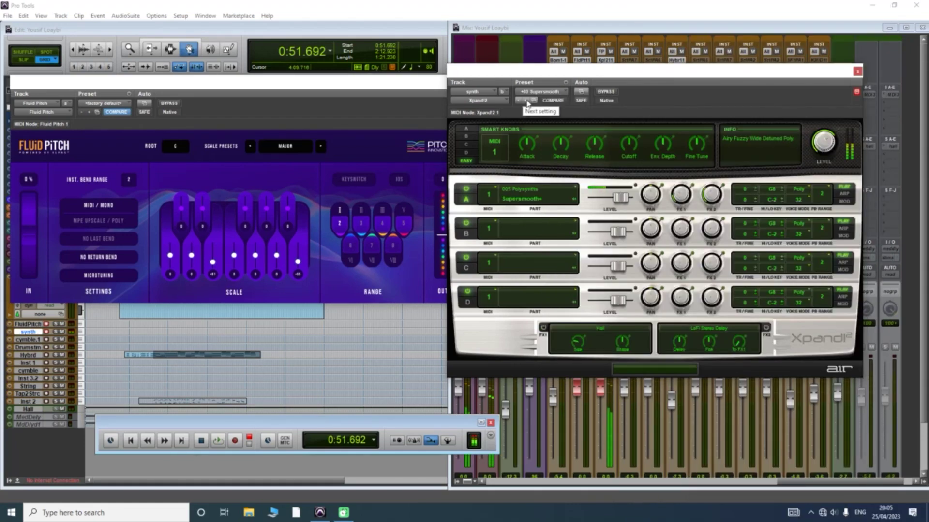
click(527, 102)
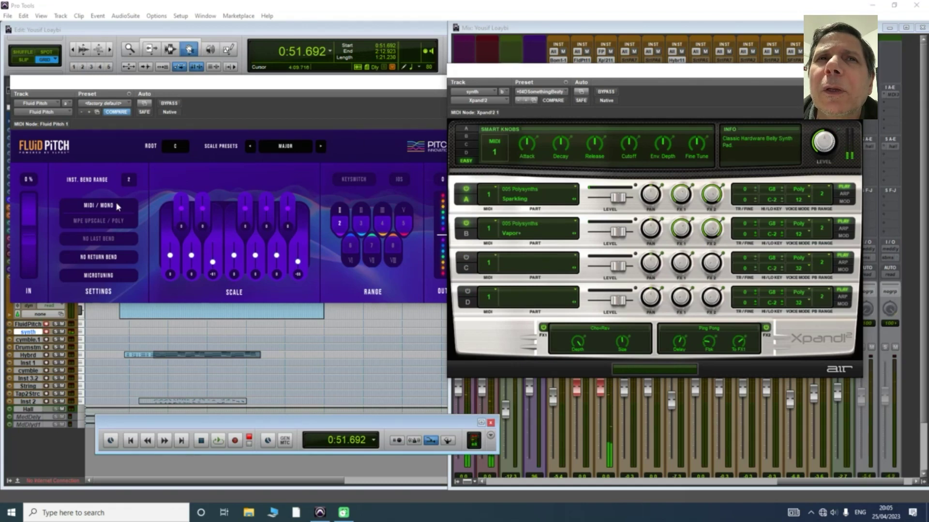
- Switch Fluid Pitch to MPE Upscale / Poly, test a bend, and set instrument bend range 24
click(91, 221)
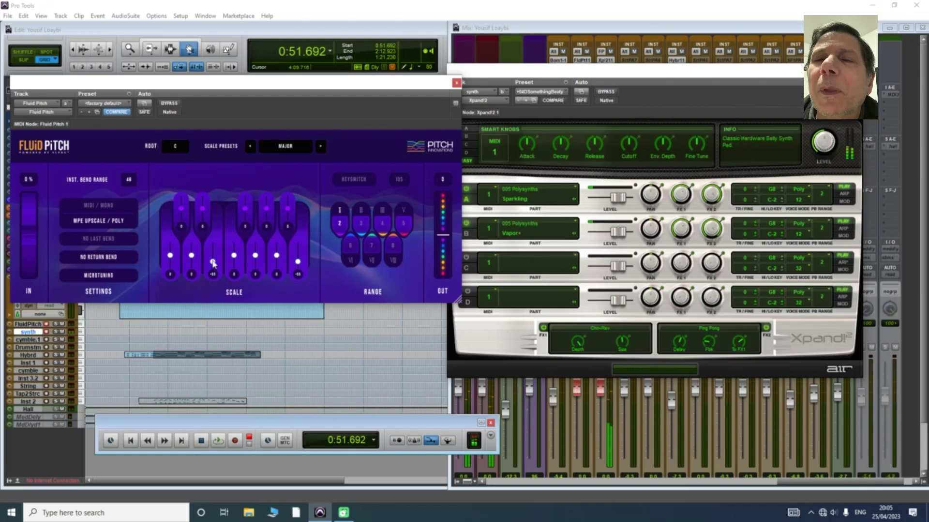
mouse_move(37, 234)
mouse_down()
mouse_move(33, 273)
mouse_move(31, 237)
mouse_up()
click(129, 179)
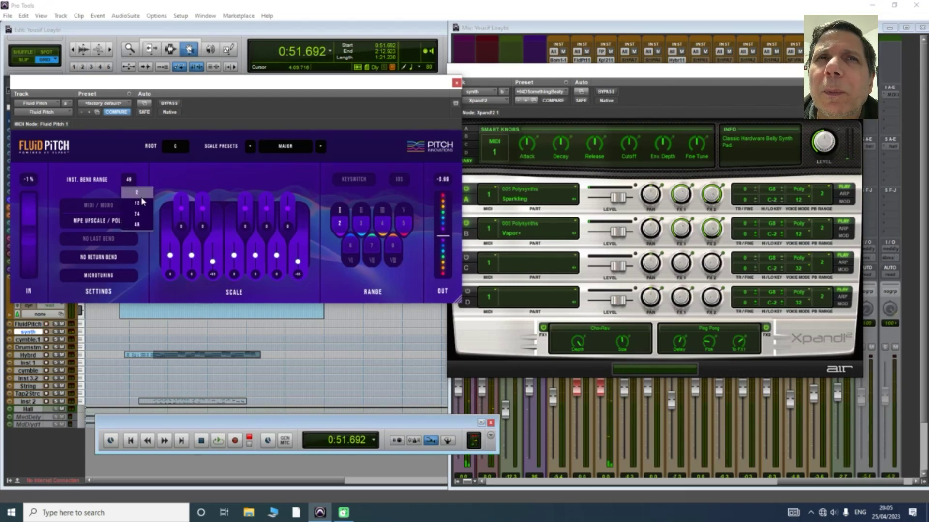
click(138, 213)
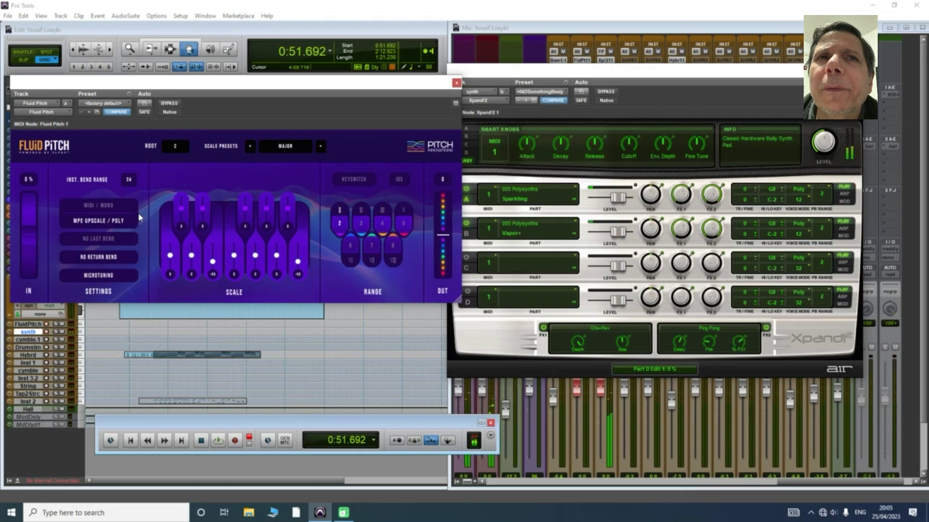
- Test another input bend and change the instrument bend range to 12
mouse_move(33, 238)
mouse_down()
mouse_move(30, 187)
mouse_move(30, 234)
mouse_up()
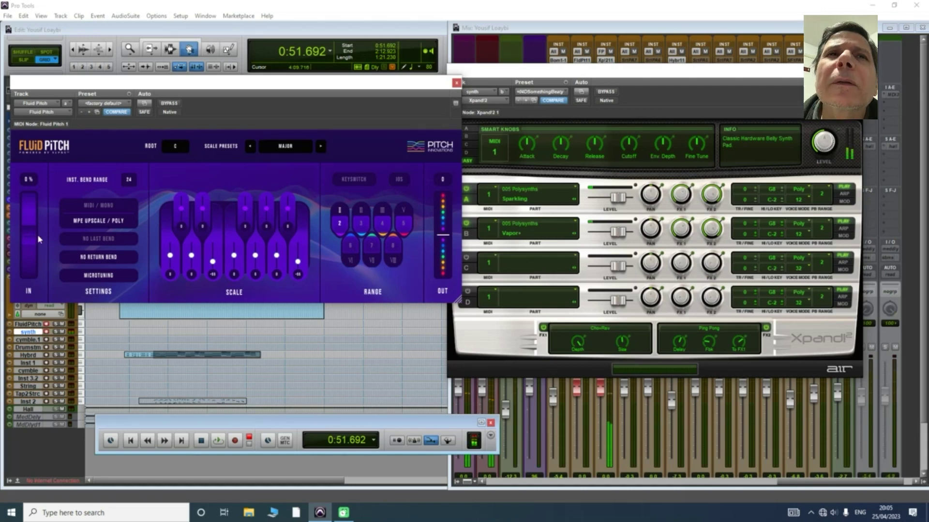
click(129, 180)
click(142, 208)
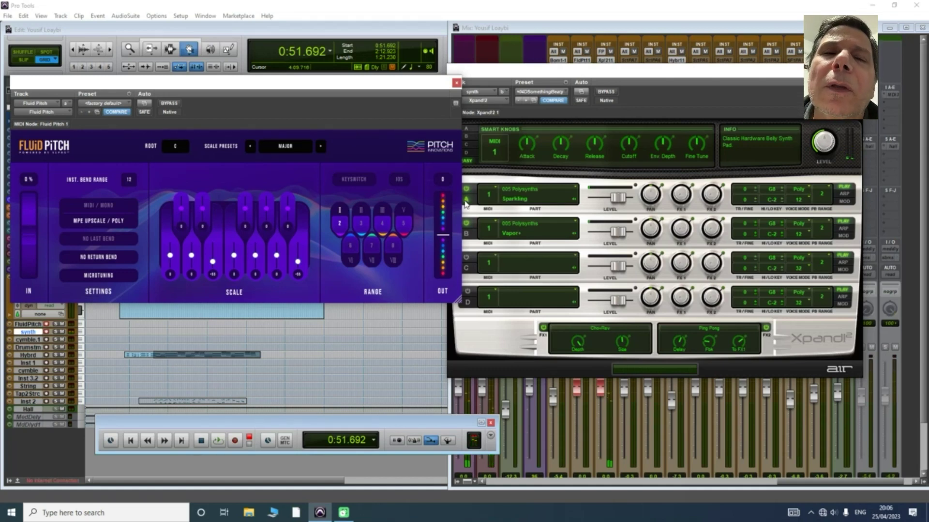
- Load the 07 Synth Brass preset +01 Glossy Brass in Xpand!2
click(547, 91)
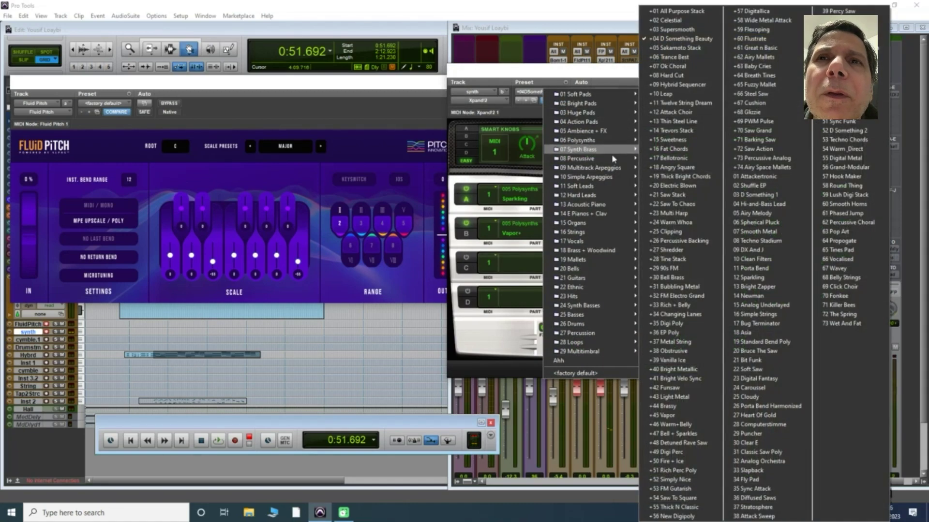
mouse_move(613, 160)
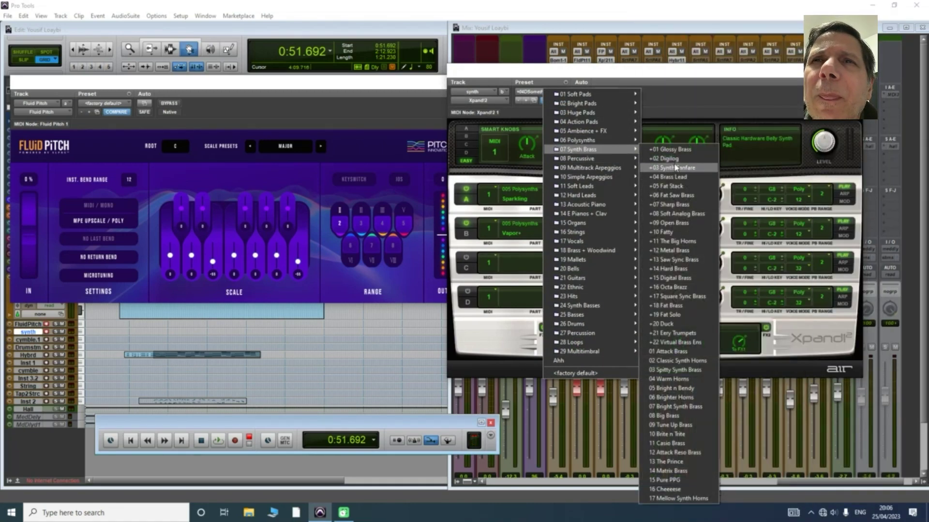
click(676, 149)
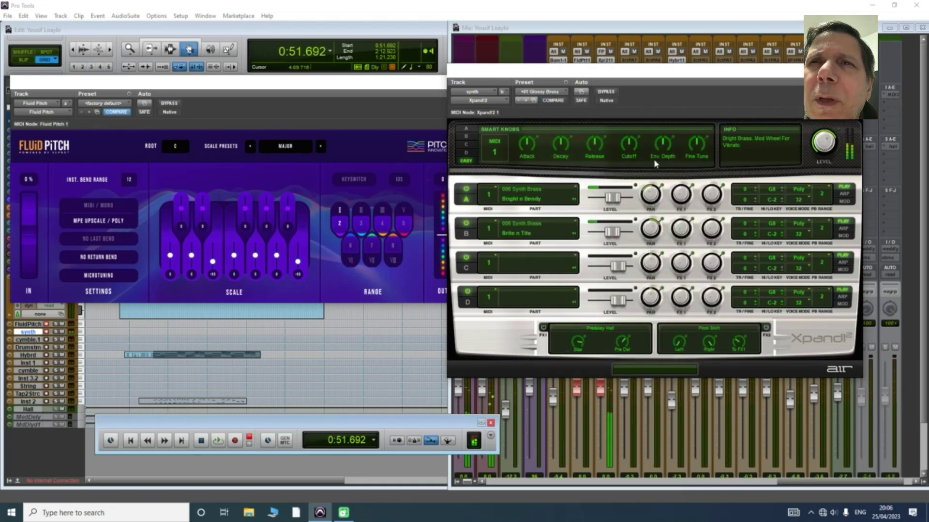
- Set Fluid Pitch's instrument bend range to 24, test a downward bend, and close its window
click(130, 180)
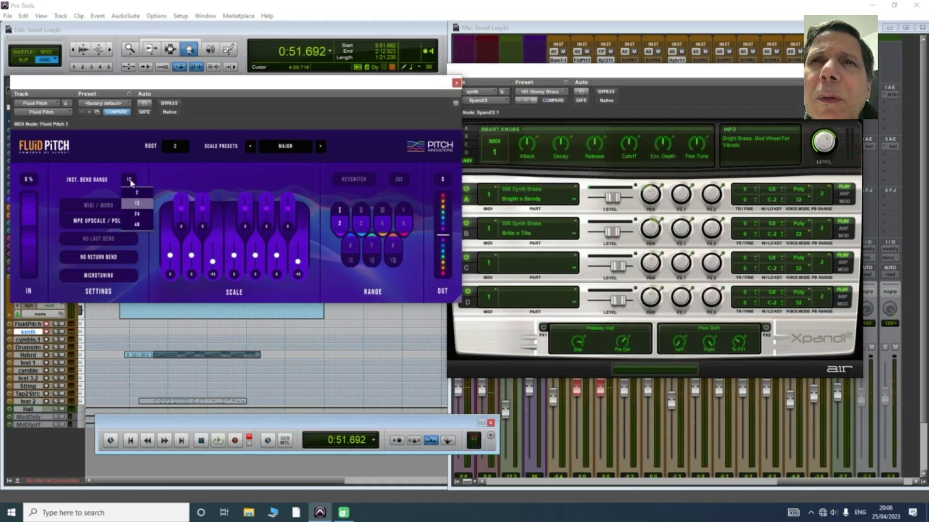
click(139, 213)
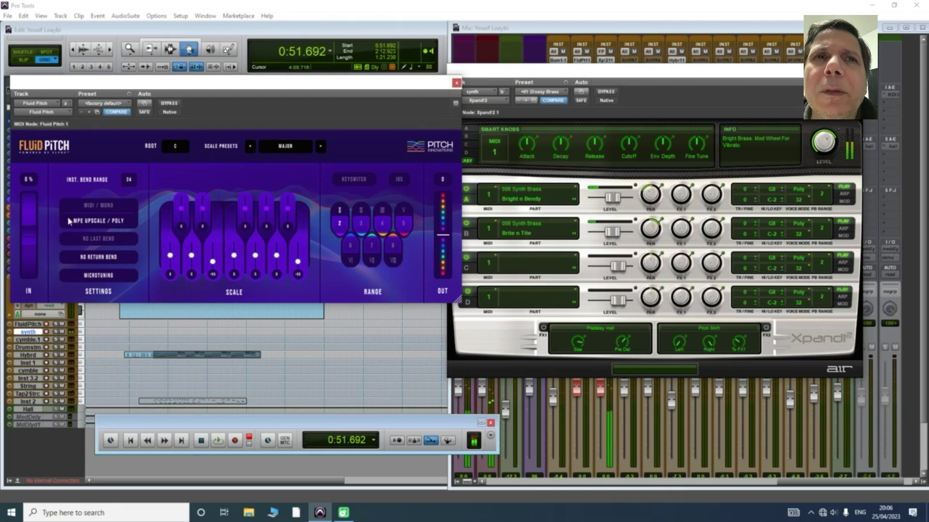
drag(32, 222, 28, 262)
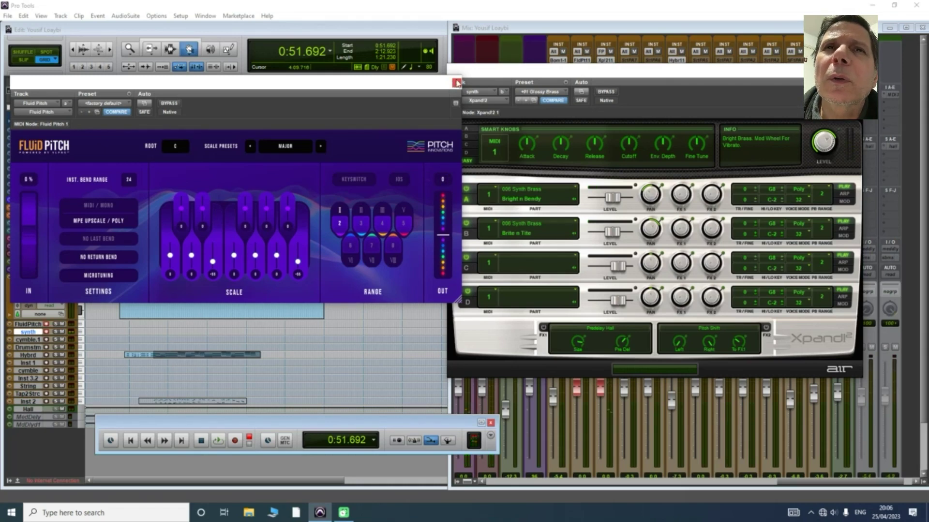
click(456, 83)
- Close the Xpand!2 window and disarm recording on the FluidPitch and synth tracks
click(567, 68)
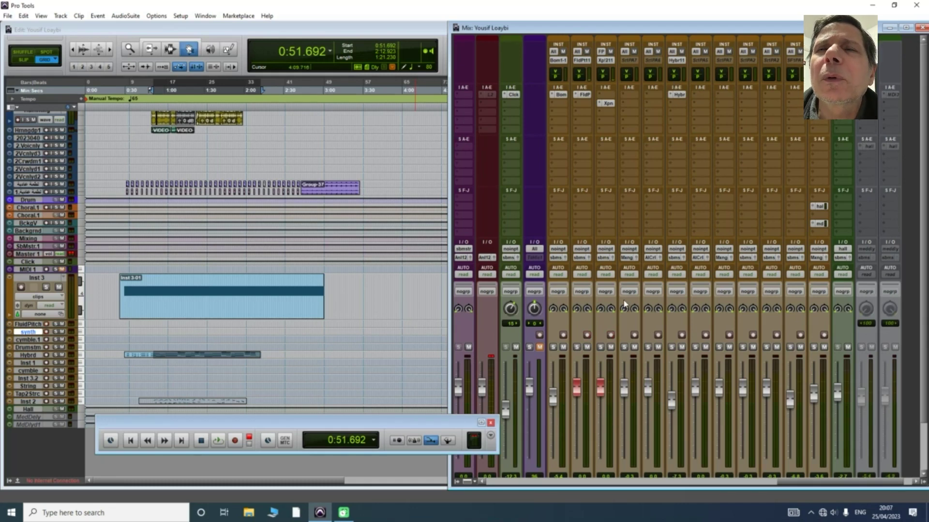
click(588, 335)
click(610, 335)
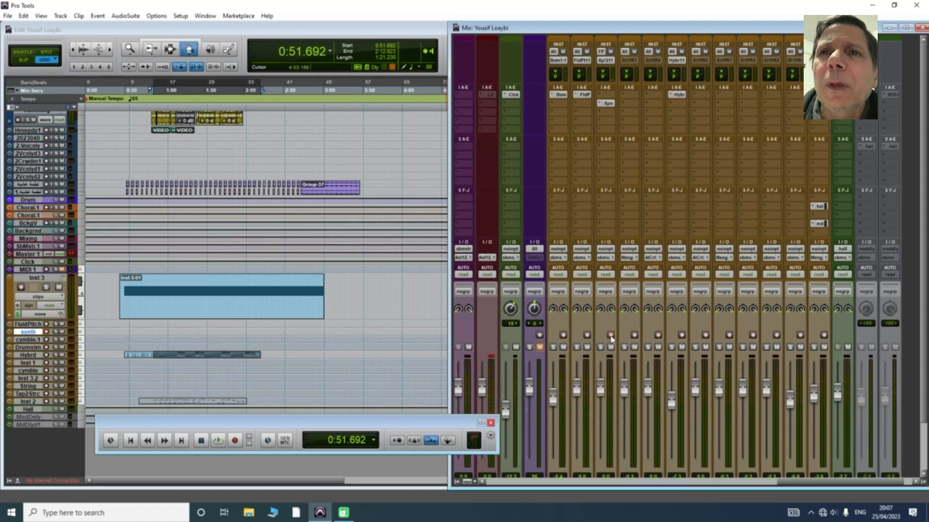